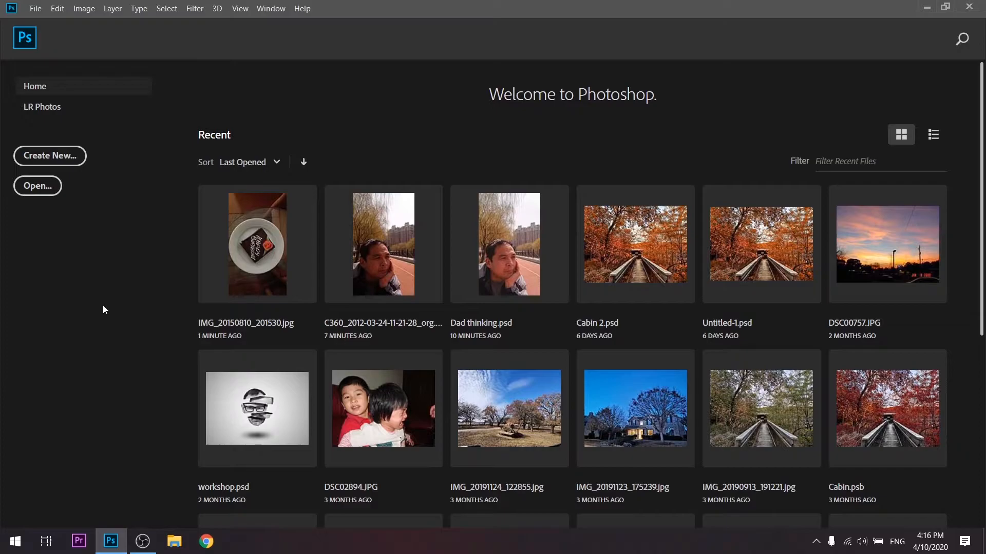
- Open the recent photo IMG_20150810_201530.jpg and unlock its Background layer
left_click(228, 224)
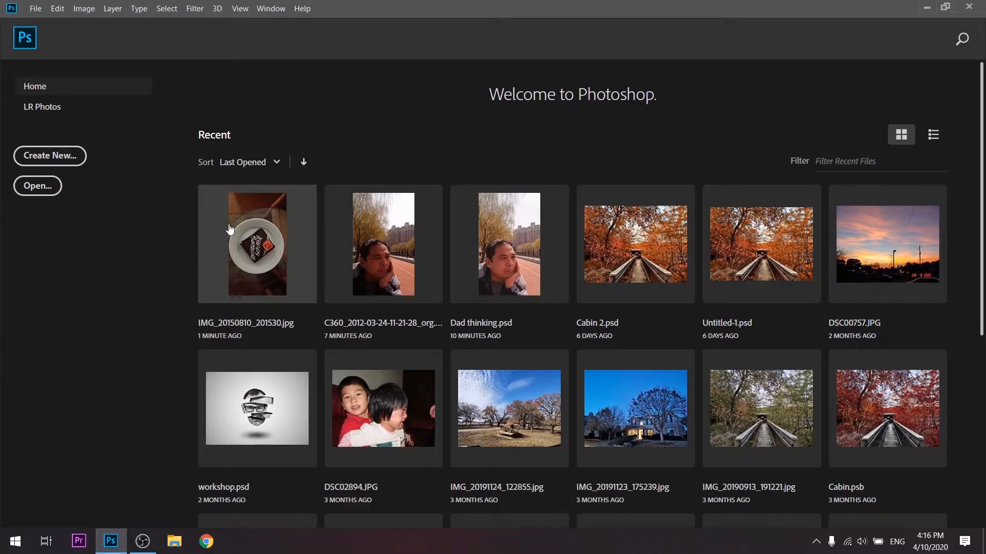
left_click(698, 129)
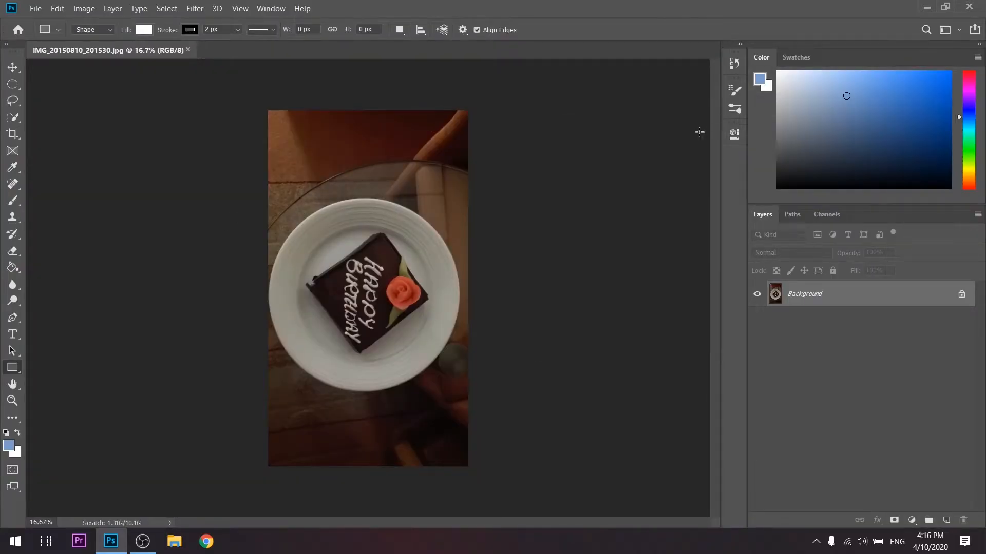
left_click(962, 294)
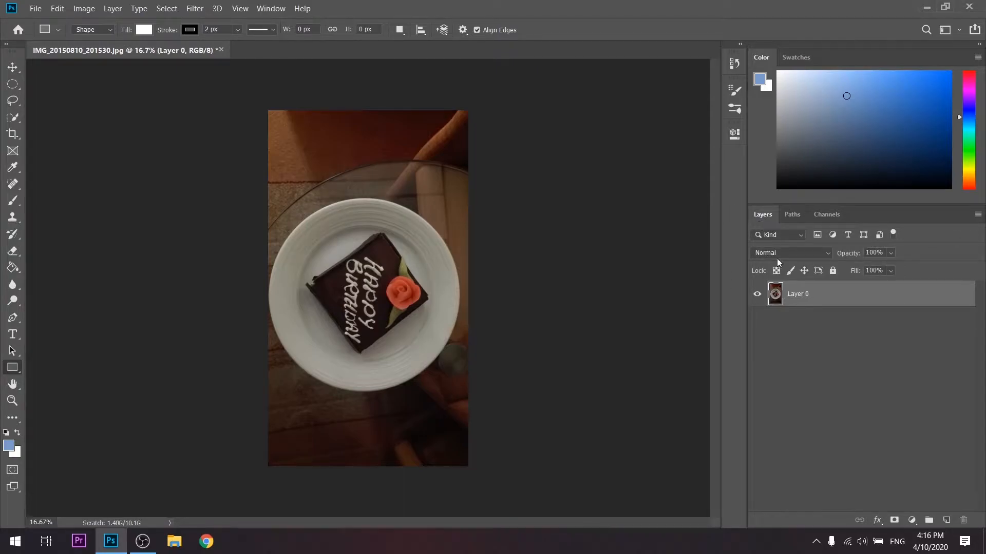
- Draw a rectangle about 1707 by 1909 px over the cake on a new layer below Layer 0 and clip Layer 0 to it
left_click(946, 520)
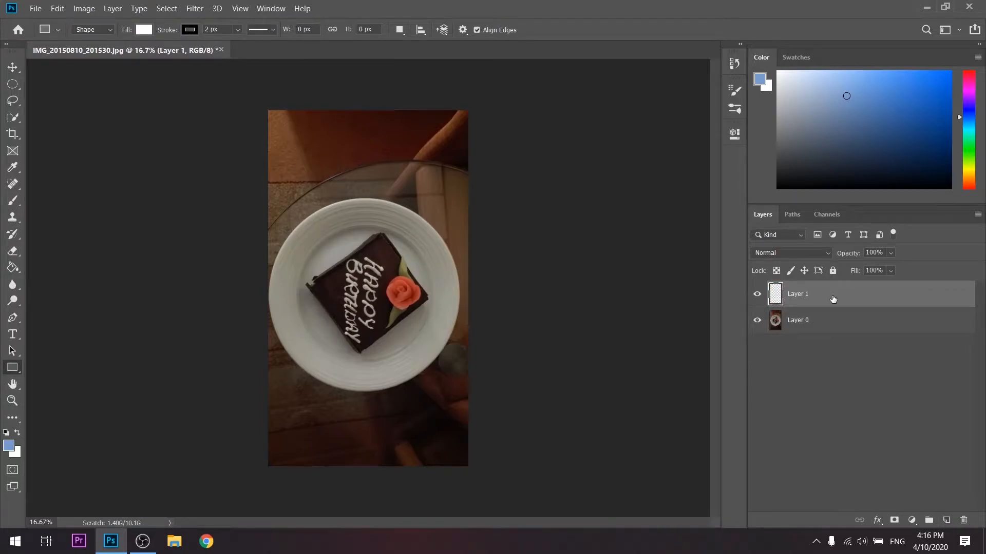
left_click_drag(833, 298, 842, 338)
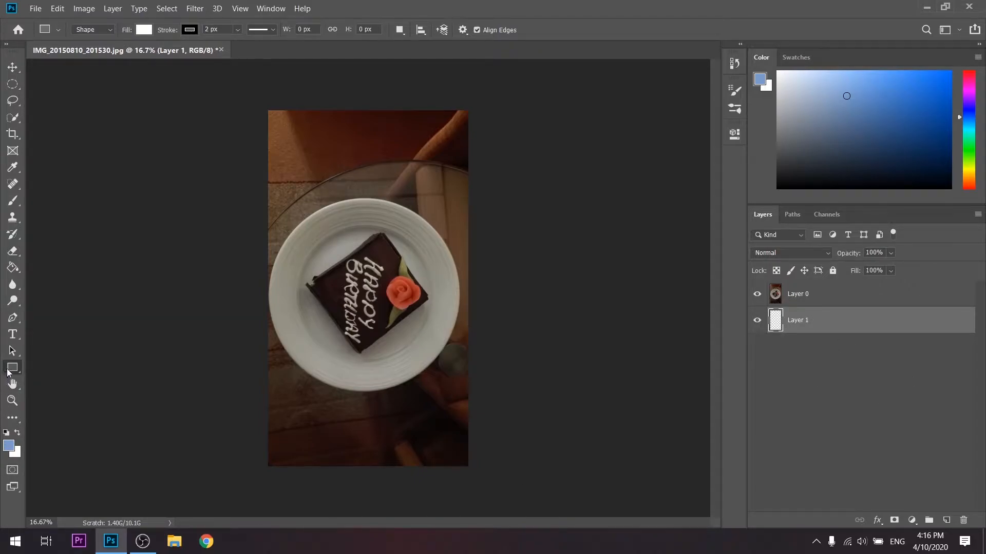
left_click_drag(295, 218, 442, 380)
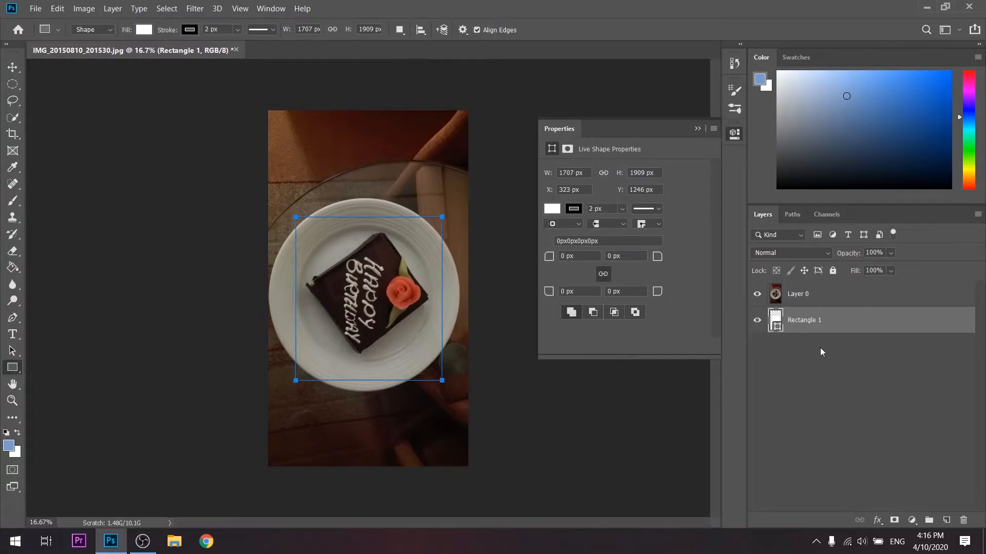
left_click(818, 297)
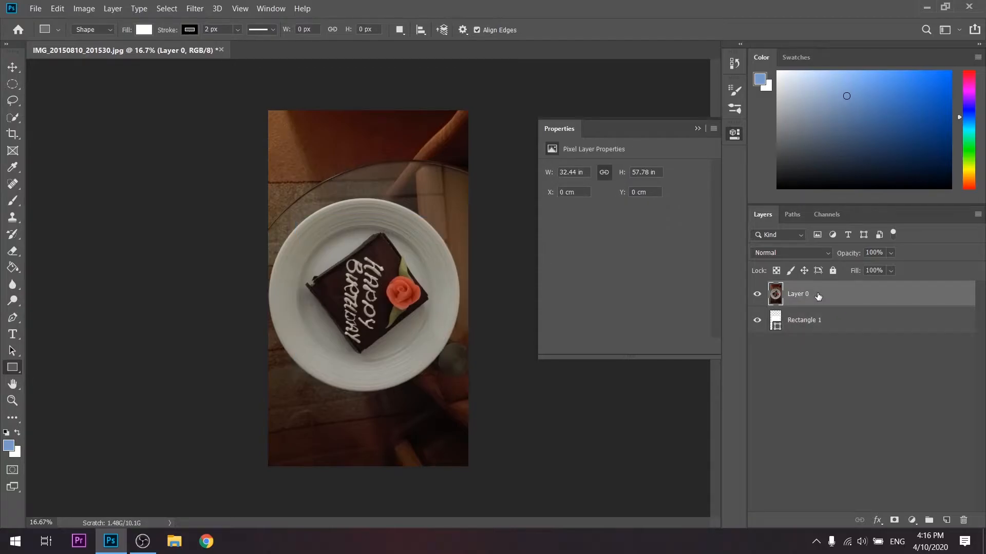
key("ctrl+alt+g")
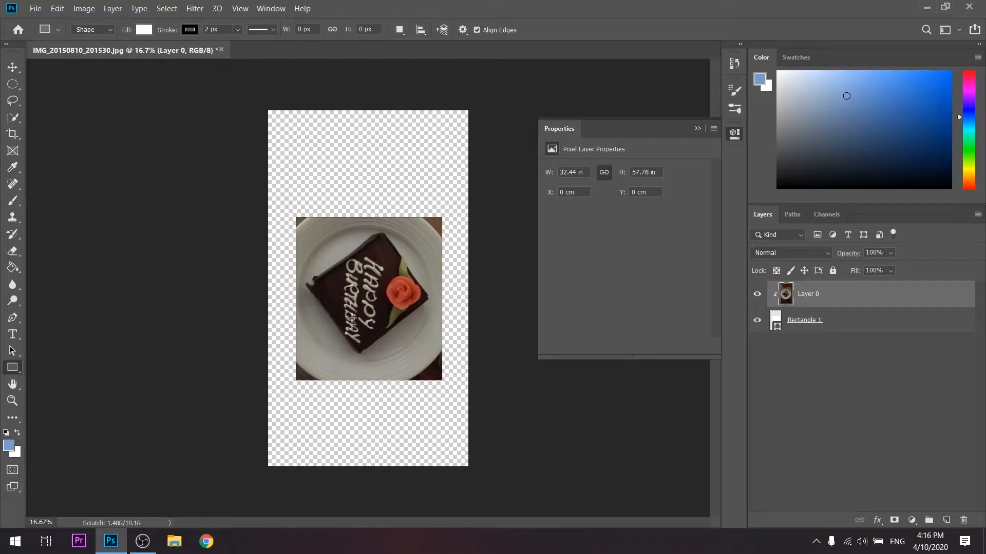
- Move the clipped photo within the rectangle and enlarge it to about 37.5 by 66.77 in
left_click(7, 73)
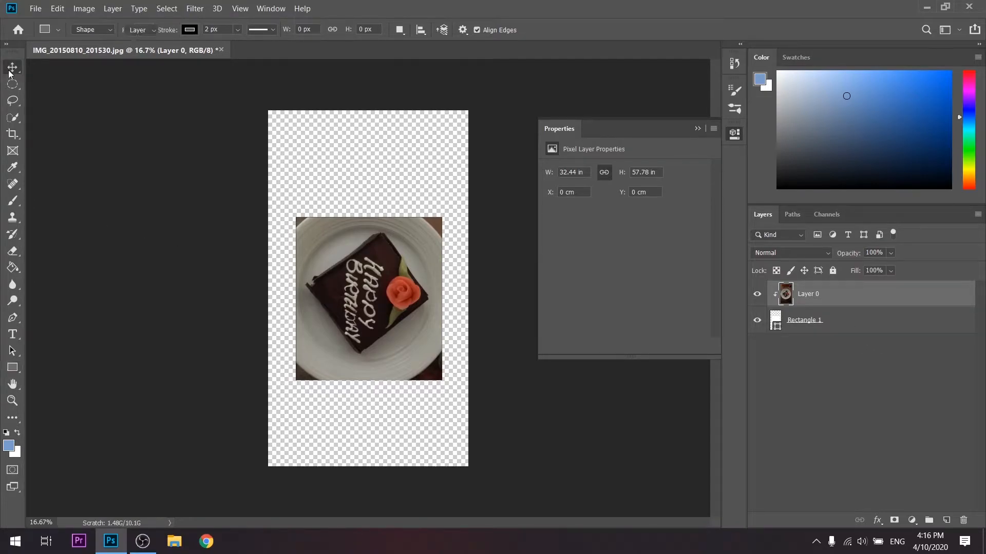
mouse_move(367, 308)
left_mouse_down()
mouse_move(362, 335)
mouse_move(364, 322)
left_mouse_up()
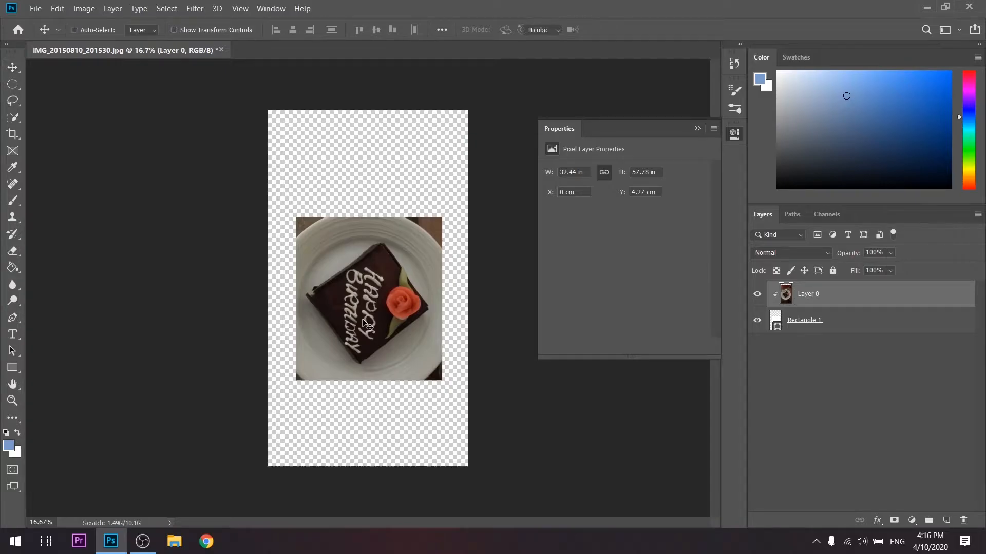
key("ctrl+t")
left_click_drag(467, 121, 524, 78)
left_click_drag(399, 316, 383, 344)
key("Return")
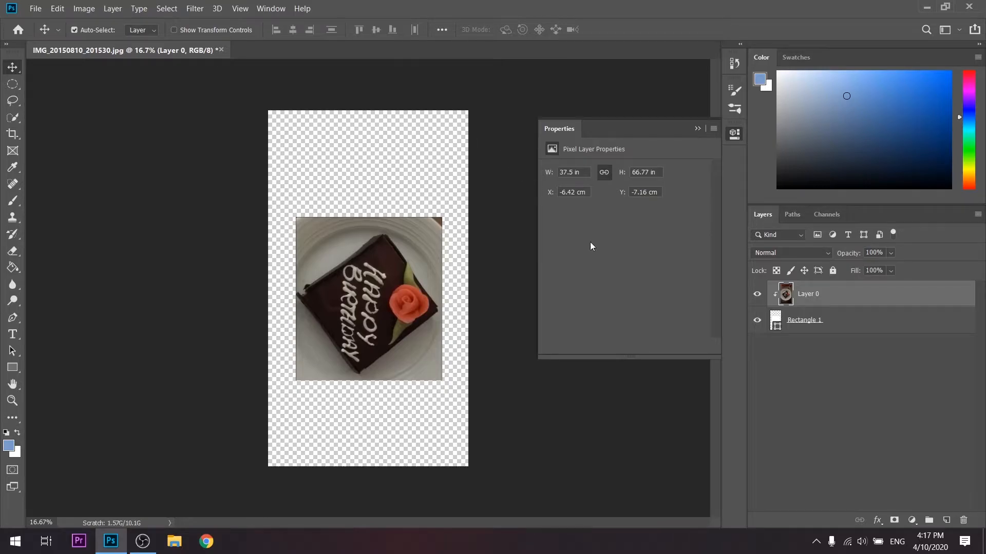
- Undo the photo's move and resizing, the clipping mask and the rectangle layer
key("ctrl+z")
key("ctrl+z")
key("ctrl+z")
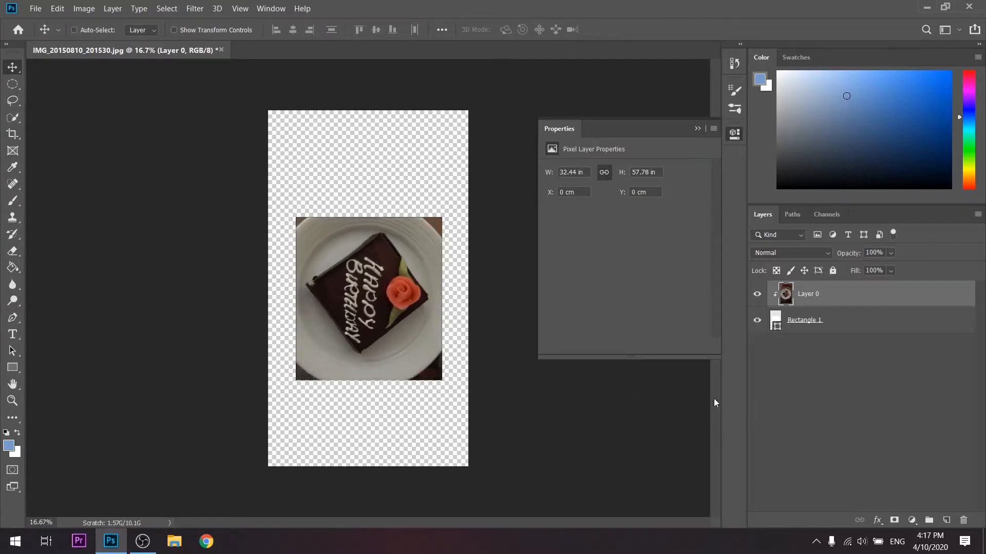
key("ctrl+z")
key("ctrl+z")
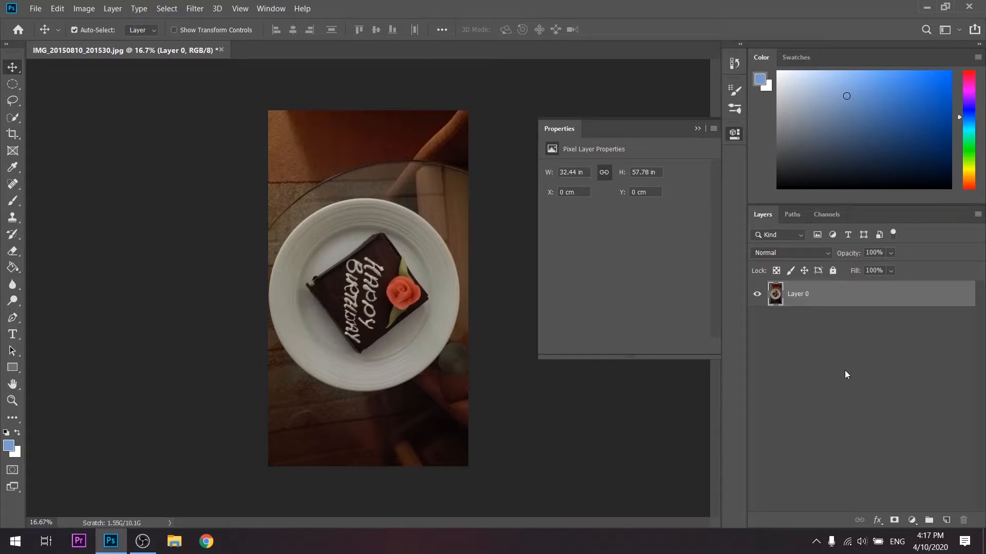
- Select the chocolate cake with the Quick Selection tool at a brush size of 250
left_click(10, 121)
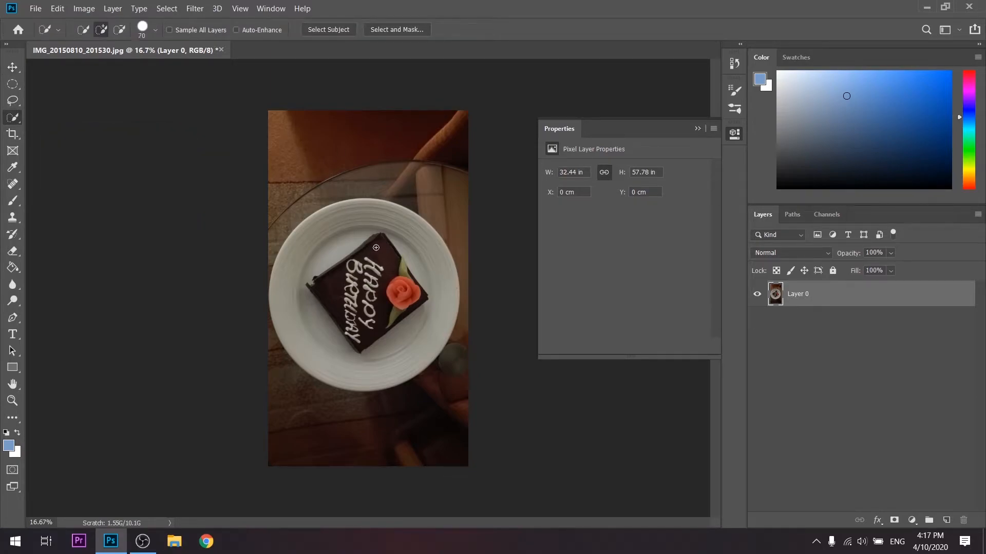
key("bracketright")
key("bracketright")
key("bracketright")
key("bracketright")
key("bracketright")
key("bracketright")
key("bracketright")
key("bracketright")
mouse_move(377, 246)
left_mouse_down()
mouse_move(338, 286)
mouse_move(354, 325)
mouse_move(390, 294)
left_mouse_up()
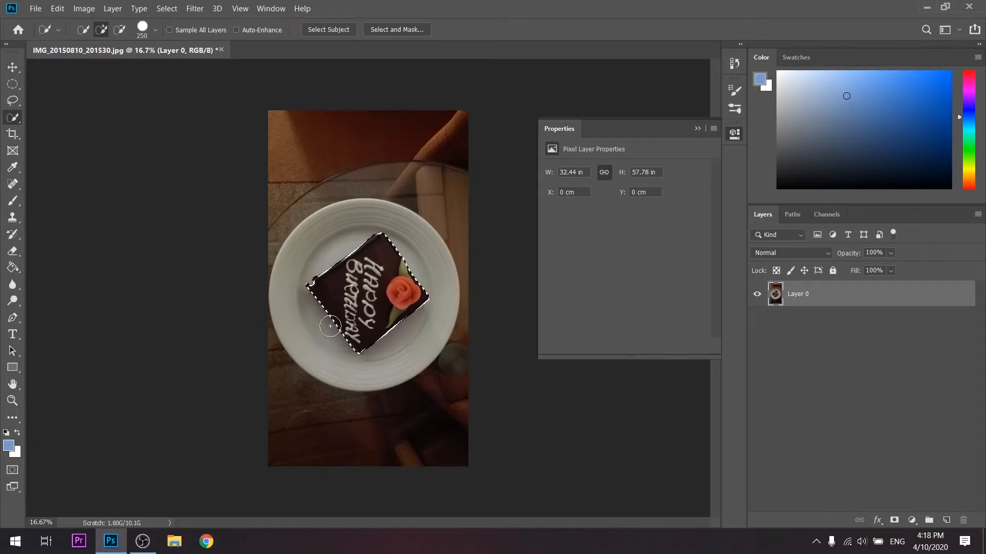
- Refine the cake selection at its left corner in Select and Mask with a size 90 brush
left_click(402, 30)
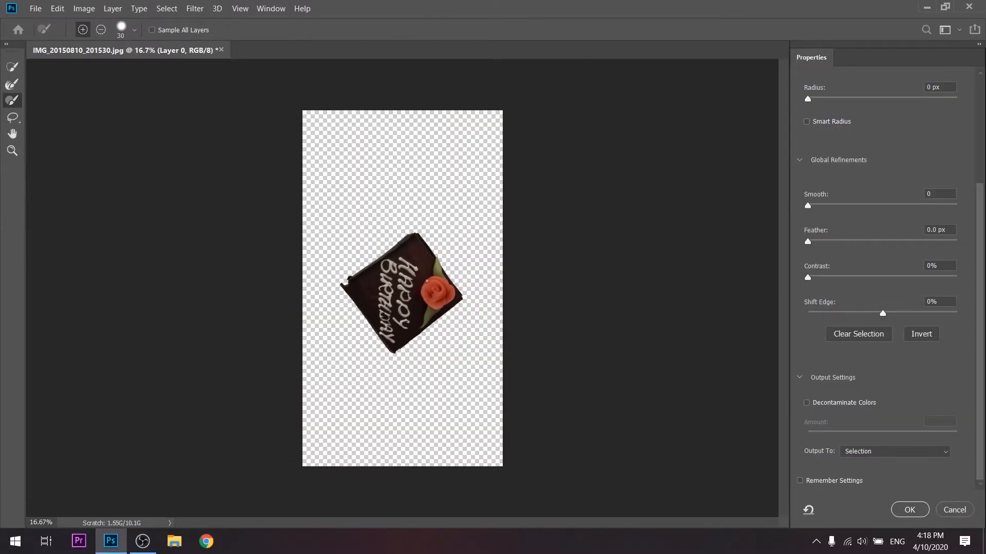
scroll(418, 275, "up", 5)
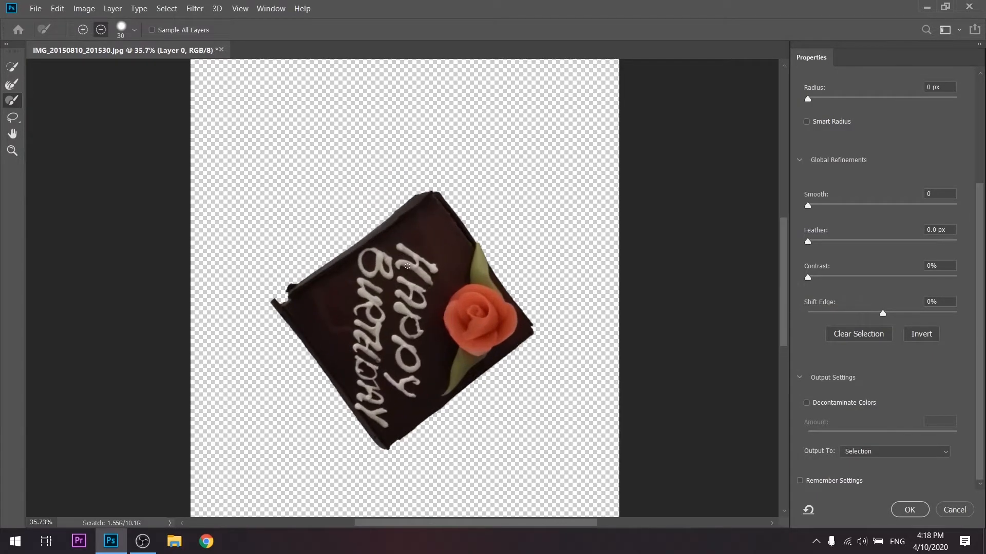
scroll(407, 266, "up", 1)
key("bracketright")
key("bracketright")
key("bracketright")
key("bracketright")
key("bracketright")
key("bracketright")
mouse_move(282, 299)
left_mouse_down()
mouse_move(269, 294)
mouse_move(317, 273)
mouse_move(410, 198)
mouse_move(277, 294)
left_mouse_up()
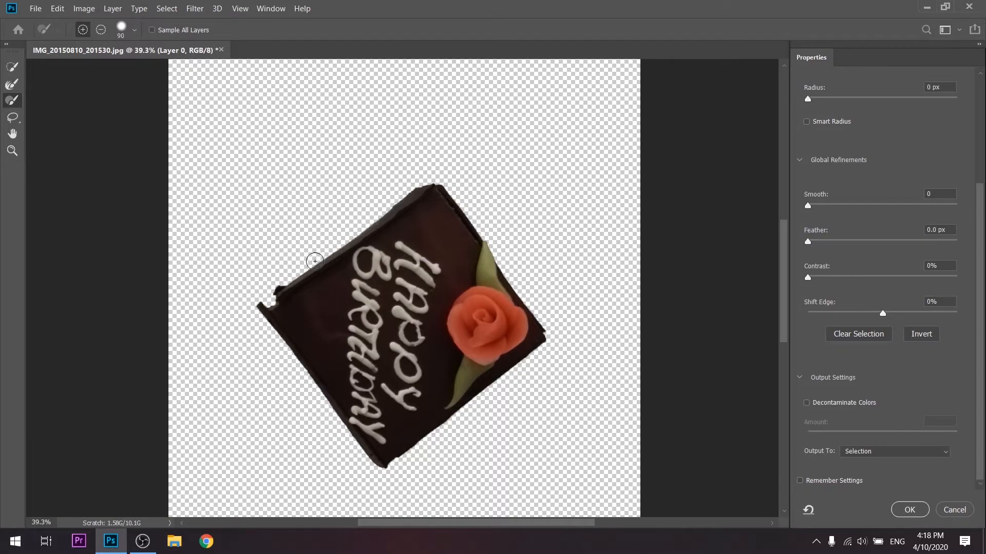
- Output the refined cake selection to a New Layer with Layer Mask and collapse the layer properties
scroll(488, 308, "down", 1)
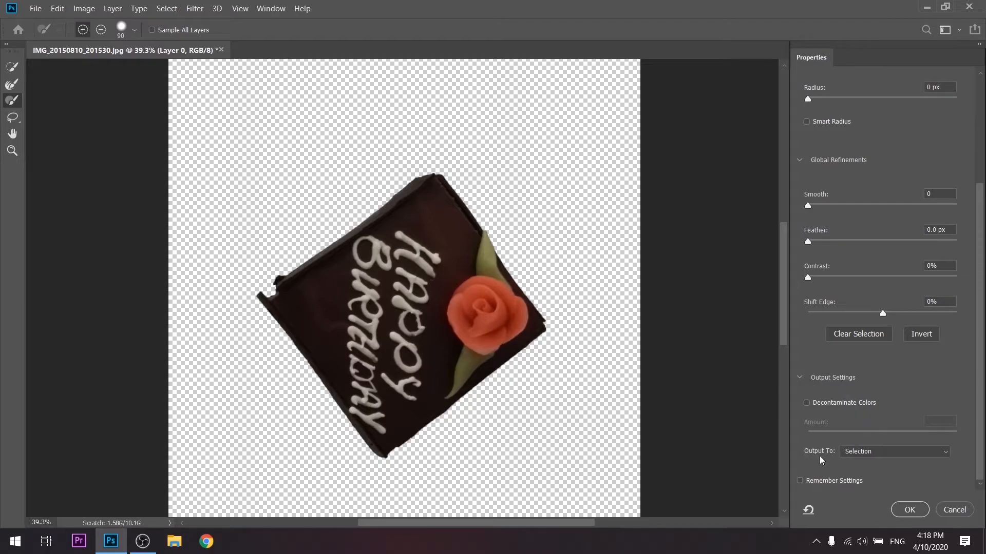
left_click(860, 454)
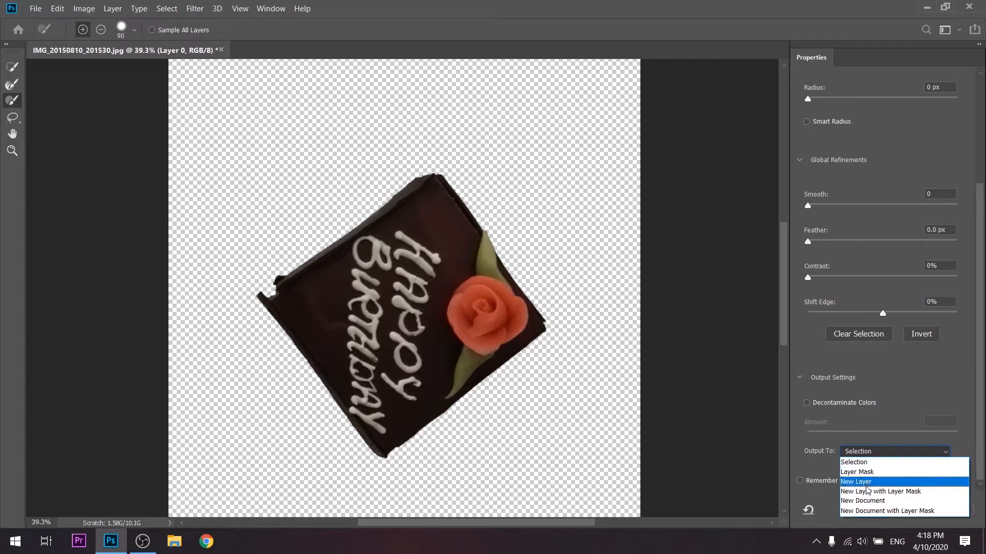
left_click(877, 493)
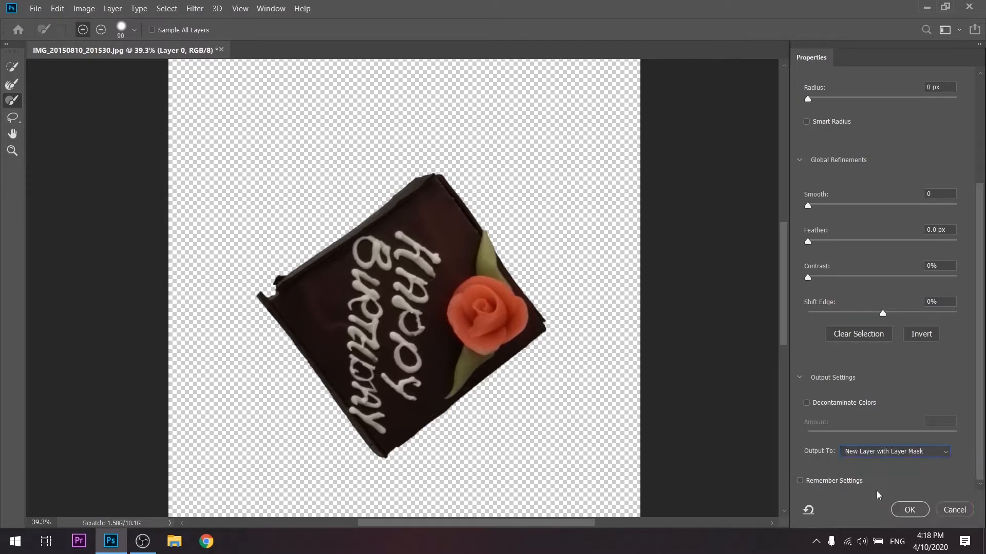
left_click(907, 508)
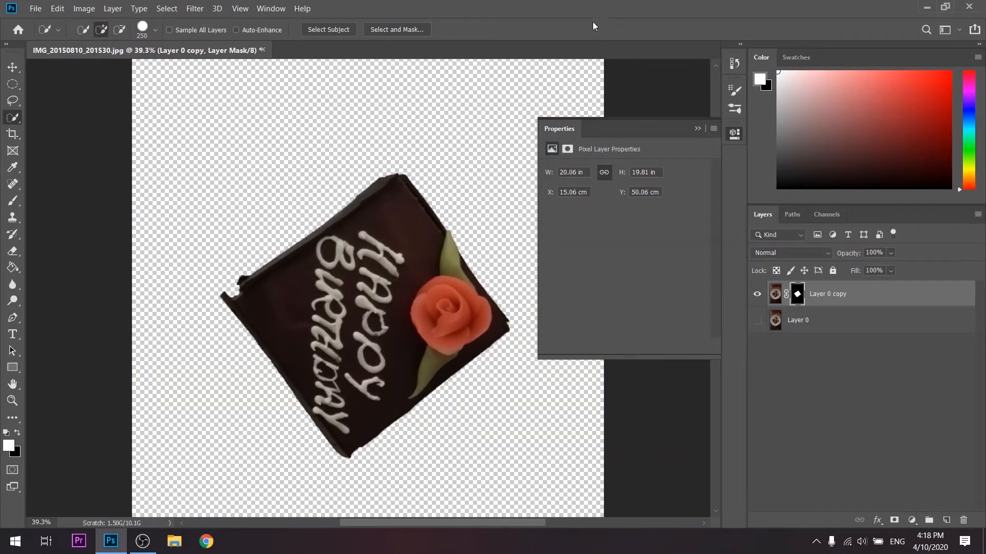
left_click(697, 129)
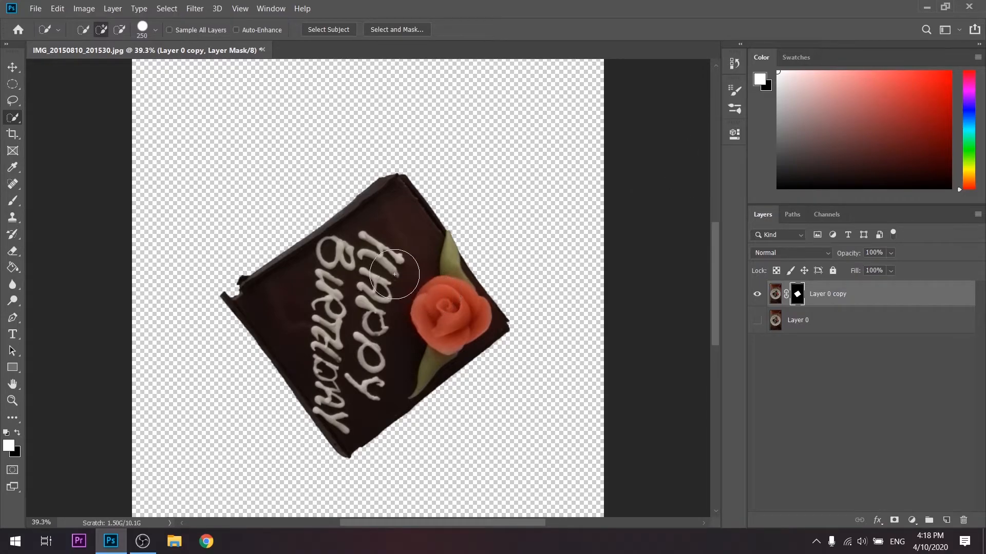
- Load the layer mask of Layer 0 copy as a selection around the cake
scroll(356, 281, "down", 1)
scroll(356, 282, "down", 2)
scroll(356, 281, "up", 1)
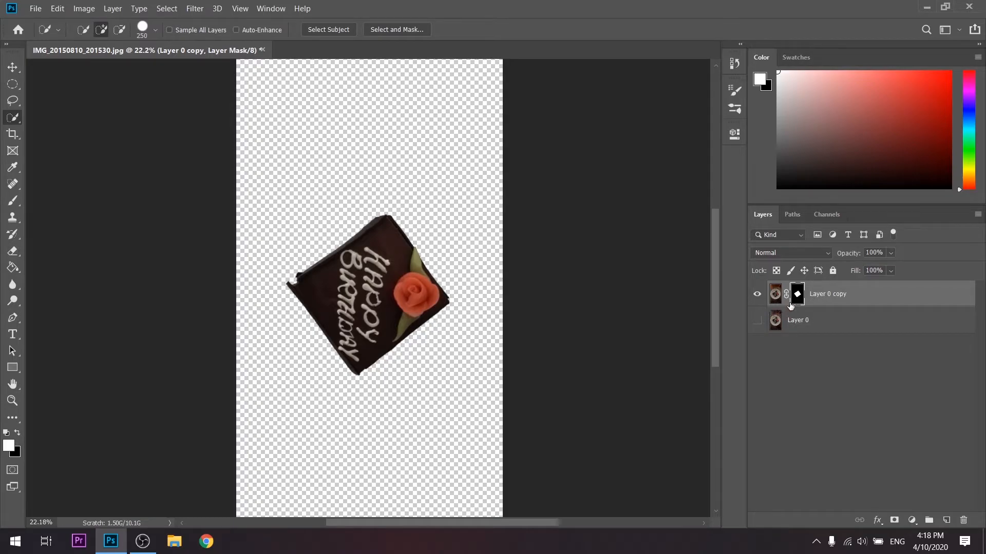
left_click(798, 297, "ctrl")
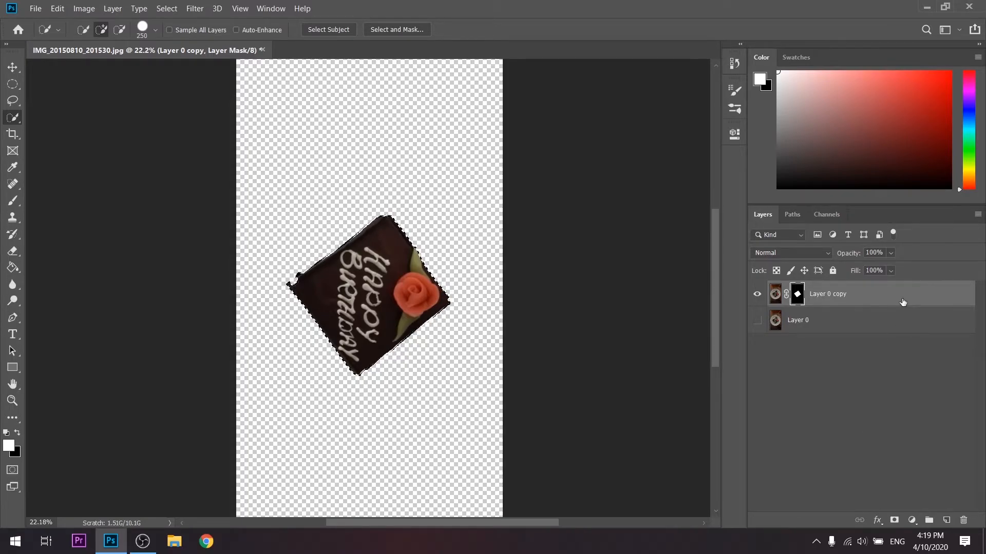
- Delete the masked Layer 0 copy and return to the visible original photo with nothing selected
left_click_drag(903, 302, 966, 519)
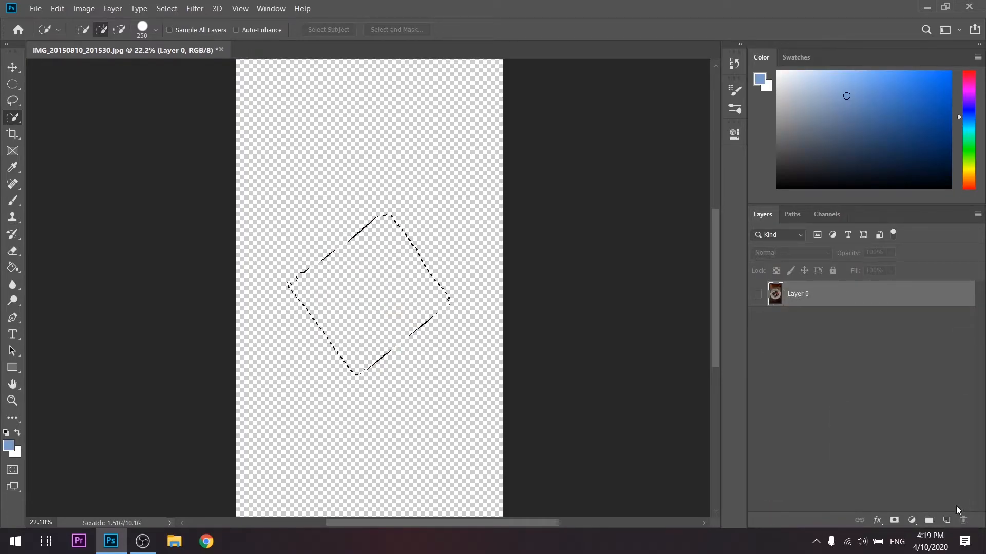
left_click(757, 294)
left_click(758, 331)
left_click(166, 8)
left_click(177, 30)
- Duplicate Layer 0 with a white layer mask on the duplicate and delete the empty Layer 1
left_click(820, 299)
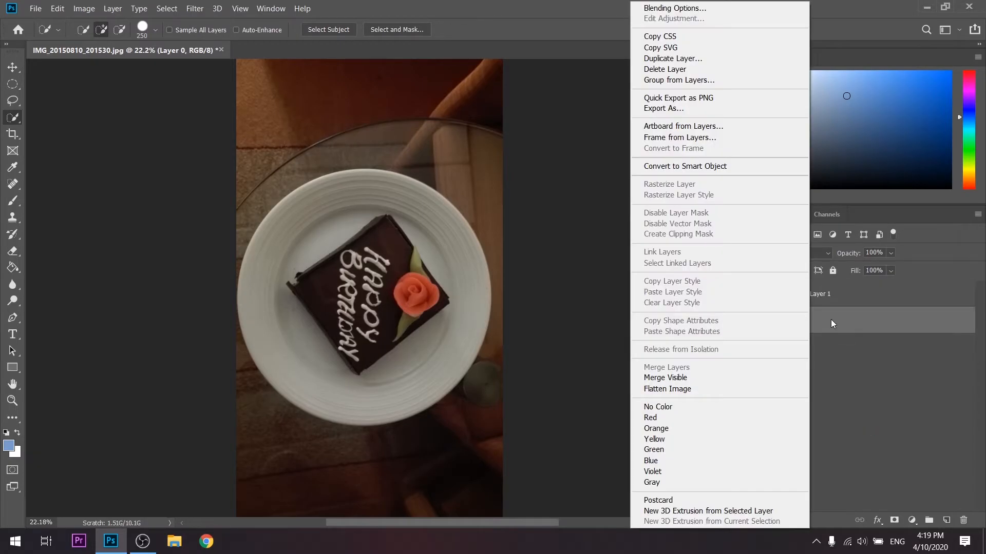
left_click(832, 322)
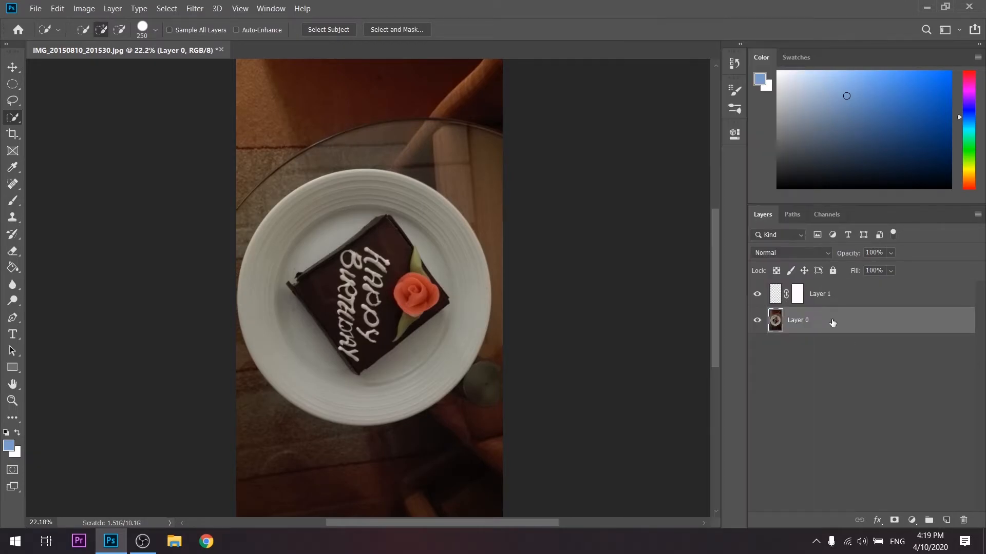
key("ctrl+j")
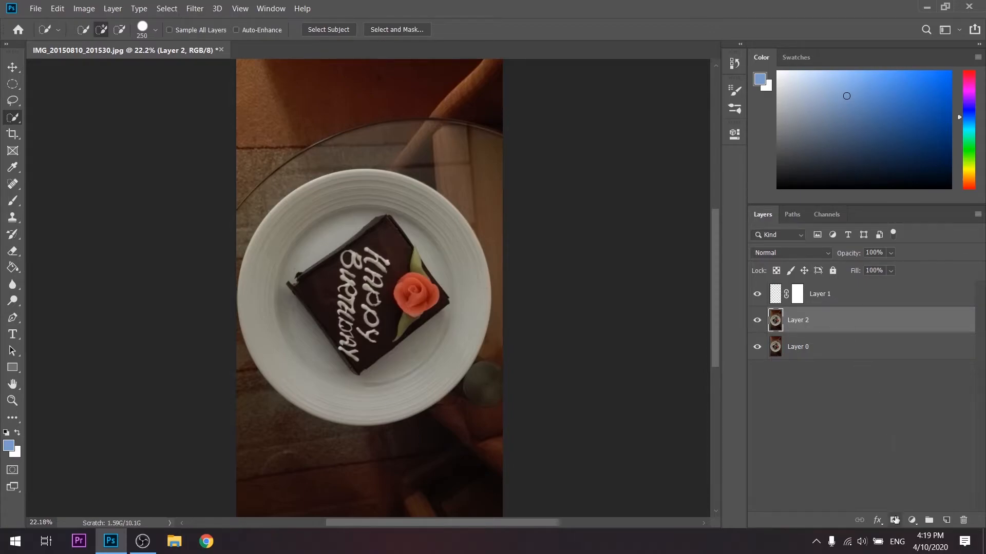
left_click(894, 520)
left_click(883, 286)
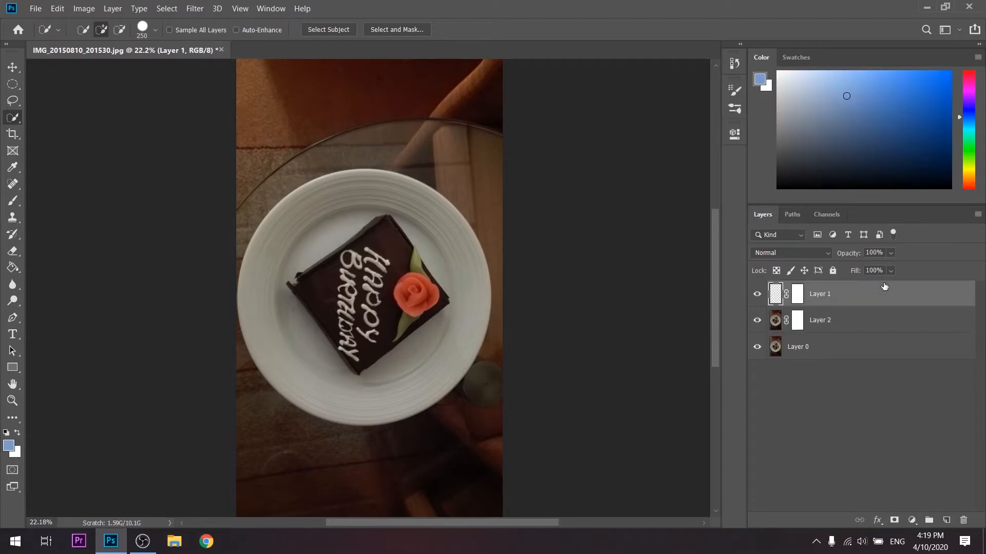
key("Delete")
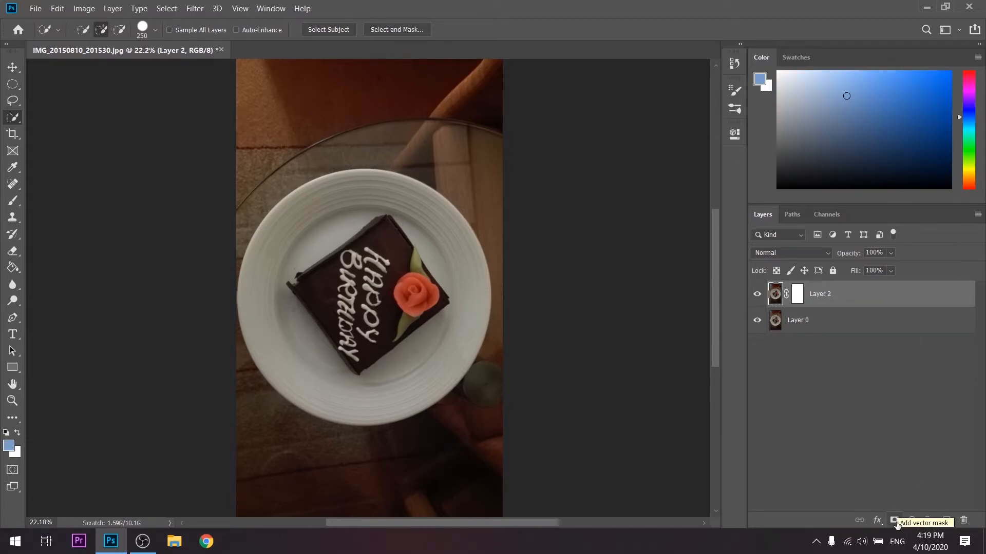
- Brush black on Layer 2's mask over the plate area above the cake and hide Layer 0
left_click(798, 295)
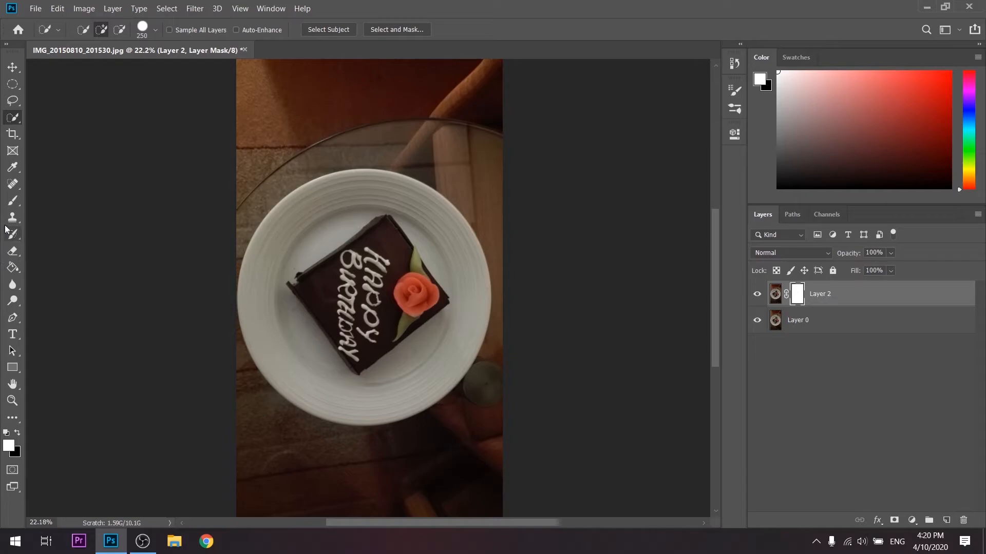
left_click(12, 201)
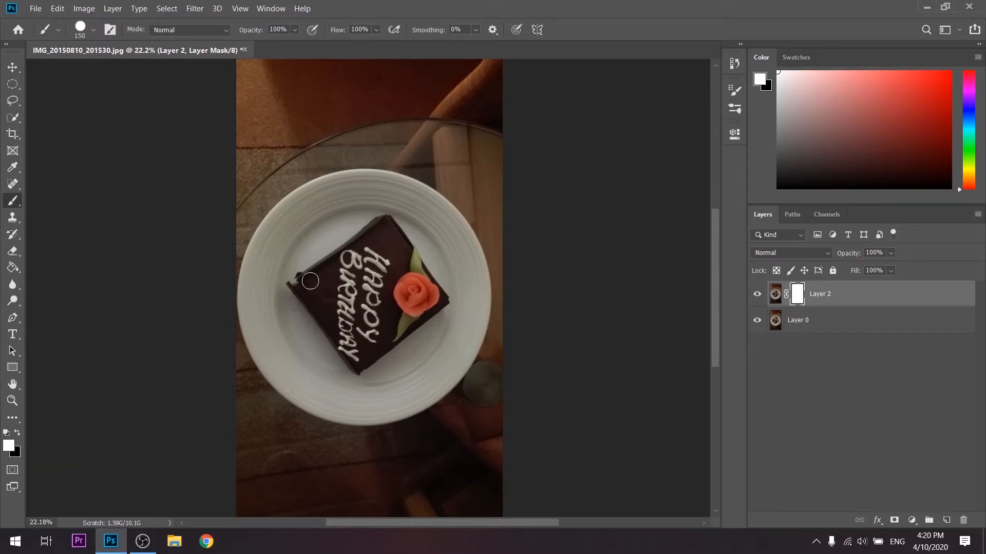
left_click(19, 436)
left_click_drag(294, 255, 311, 237)
left_click(758, 325)
mouse_move(359, 197)
left_mouse_down()
mouse_move(326, 230)
mouse_move(366, 205)
mouse_move(282, 254)
mouse_move(312, 210)
mouse_move(295, 237)
mouse_move(355, 183)
mouse_move(286, 196)
mouse_move(397, 152)
mouse_move(307, 189)
mouse_move(395, 180)
mouse_move(352, 205)
mouse_move(365, 190)
left_mouse_up()
- Enlarge the brush to 900 and paint black on Layer 2's mask over everything around the cake
key("bracketright")
key("bracketright")
key("bracketright")
key("bracketright")
key("bracketright")
key("bracketright")
key("bracketright")
key("bracketright")
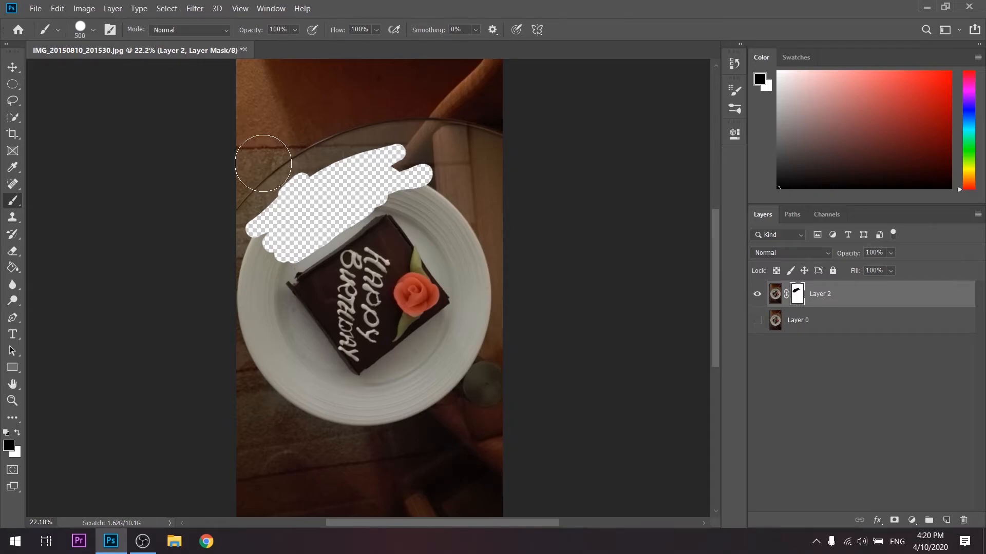
key("bracketright")
key("bracketright")
mouse_move(226, 99)
left_mouse_down()
mouse_move(550, 77)
mouse_move(260, 149)
mouse_move(450, 136)
mouse_move(507, 328)
mouse_move(418, 363)
mouse_move(367, 418)
mouse_move(259, 419)
mouse_move(220, 220)
mouse_move(260, 356)
mouse_move(318, 486)
mouse_move(495, 429)
mouse_move(484, 479)
left_mouse_up()
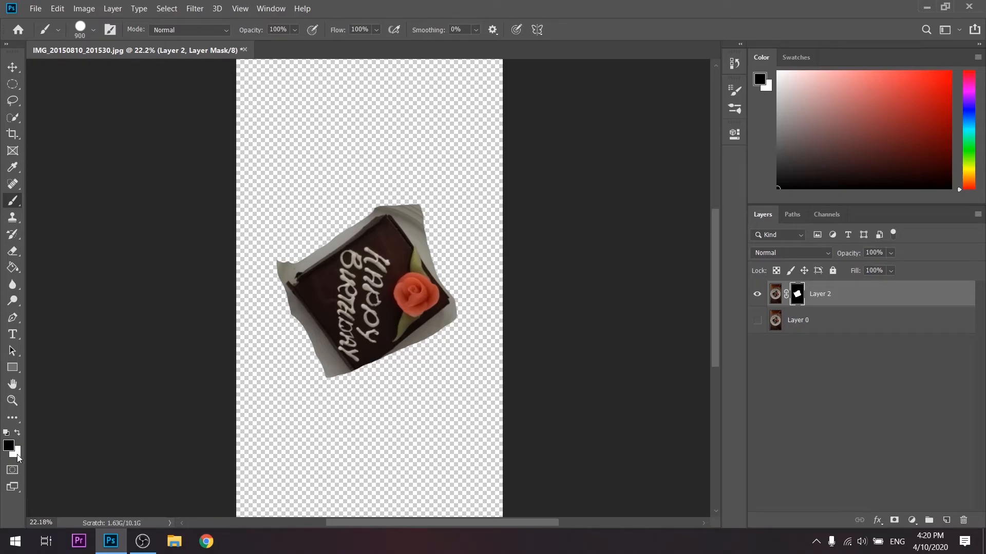
- Switch the foreground colour to white and brush on Layer 2's mask to restore the cake's bottom corner
left_click(18, 434)
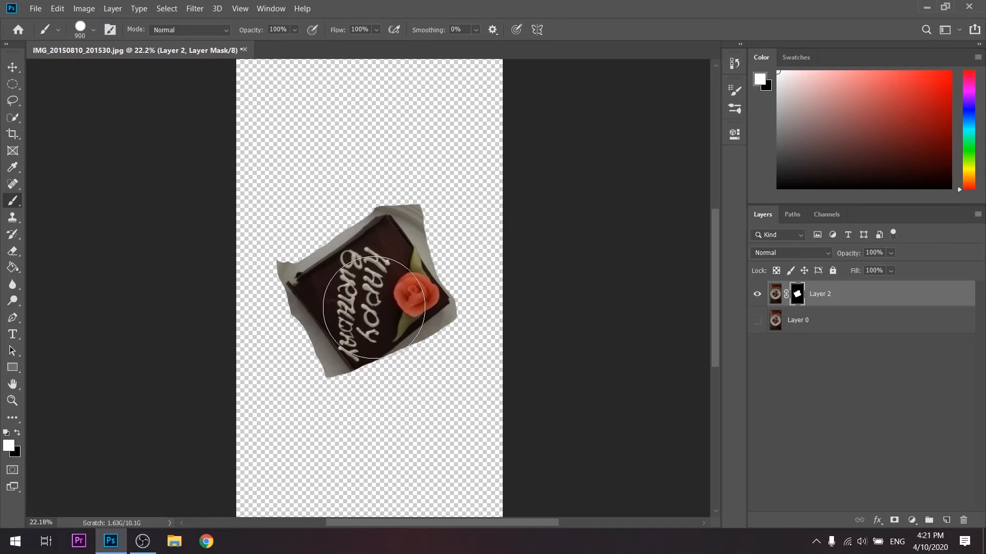
mouse_move(355, 324)
left_mouse_down()
mouse_move(370, 327)
mouse_move(360, 288)
left_mouse_up()
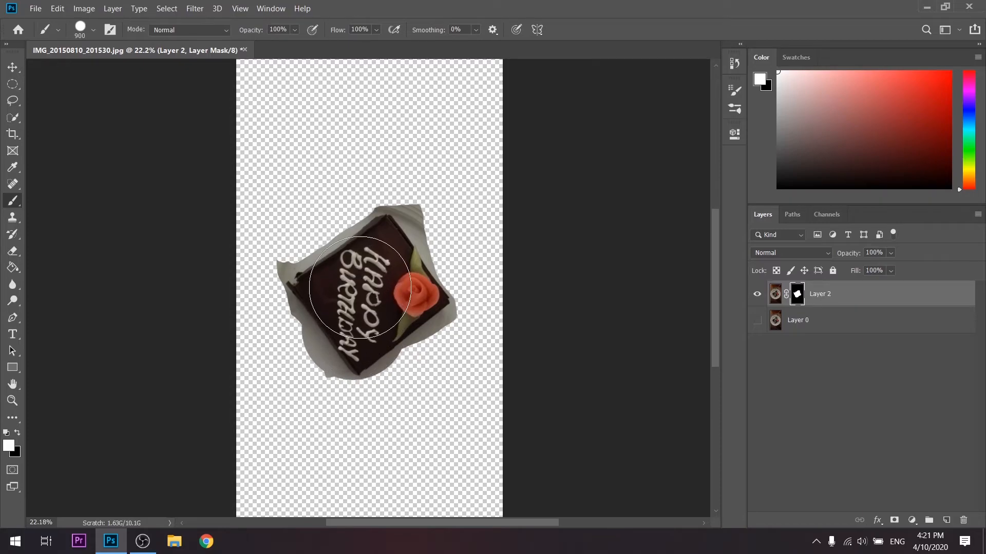
- Reduce the brush to 175 and paint black on Layer 2's mask along the cake's outline to trim away the remaining plate
scroll(375, 331, "up", 3)
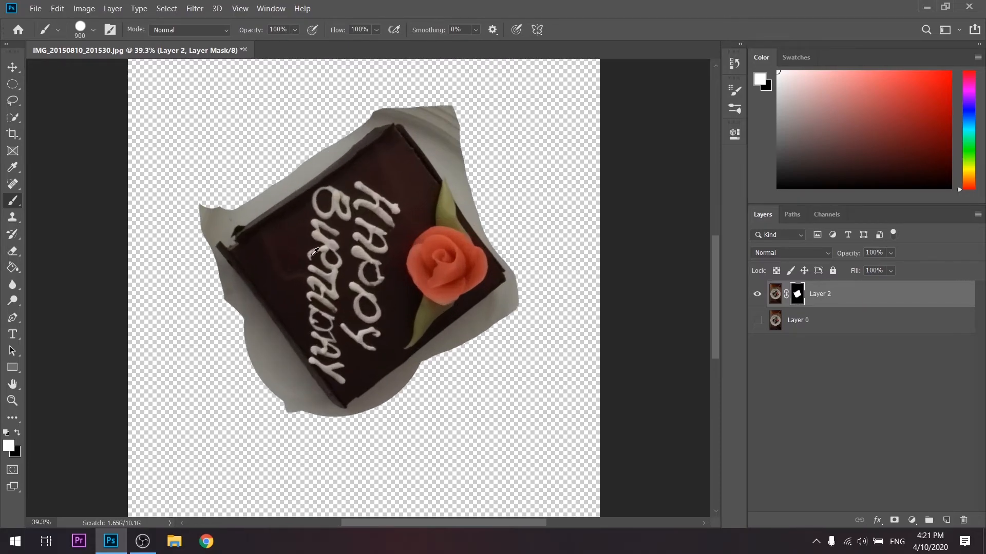
scroll(311, 251, "up", 1)
key("bracketleft")
key("bracketleft")
key("bracketleft")
key("bracketleft")
key("bracketleft")
key("bracketleft")
key("bracketleft")
key("bracketleft")
key("bracketleft")
left_click(16, 435)
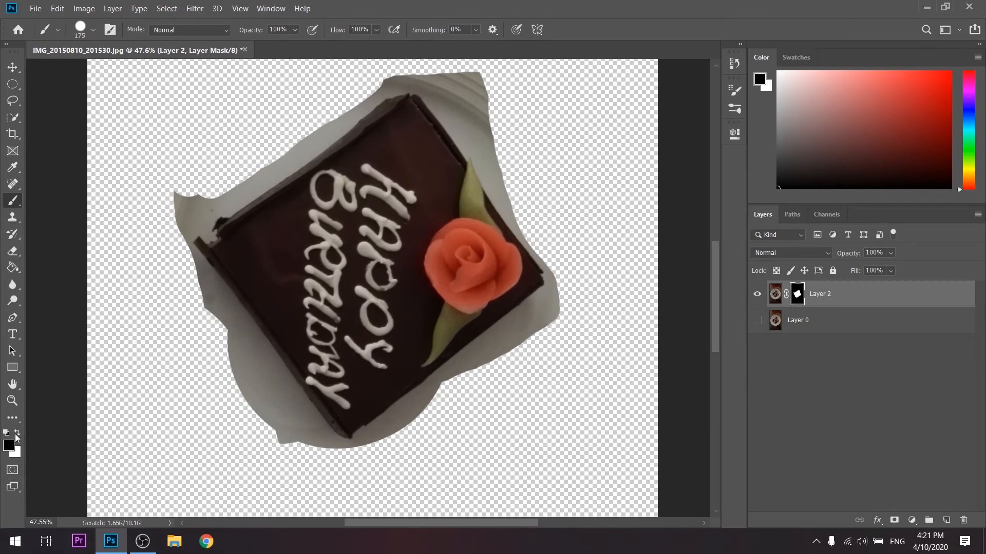
mouse_move(565, 319)
left_mouse_down()
mouse_move(377, 452)
mouse_move(350, 465)
mouse_move(308, 455)
mouse_move(272, 418)
mouse_move(169, 249)
mouse_move(180, 201)
mouse_move(277, 149)
left_mouse_up()
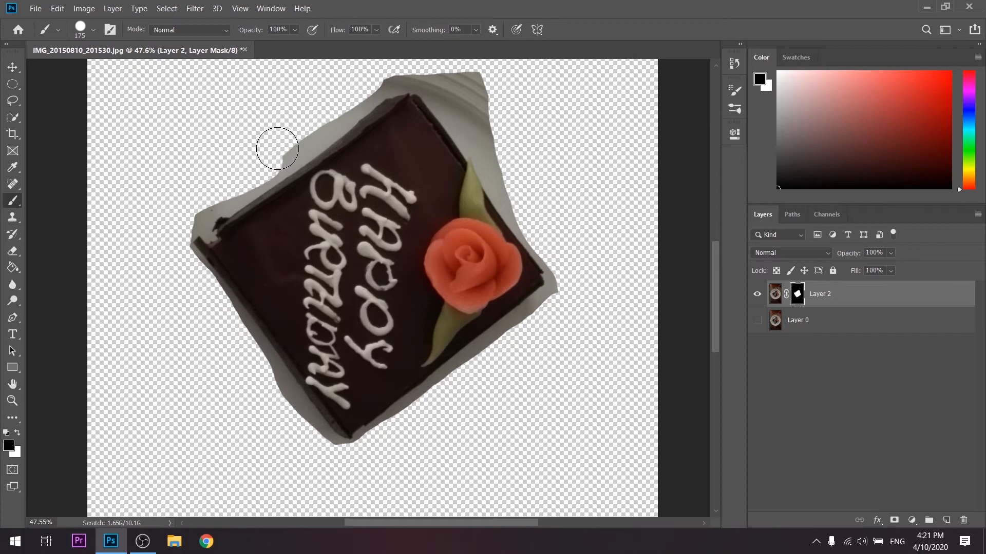
scroll(277, 148, "up", 2)
mouse_move(440, 99)
left_mouse_down()
mouse_move(470, 135)
mouse_move(496, 194)
mouse_move(447, 133)
mouse_move(375, 137)
mouse_move(290, 207)
mouse_move(177, 278)
mouse_move(179, 325)
mouse_move(209, 377)
mouse_move(271, 482)
mouse_move(316, 515)
mouse_move(249, 416)
left_mouse_up()
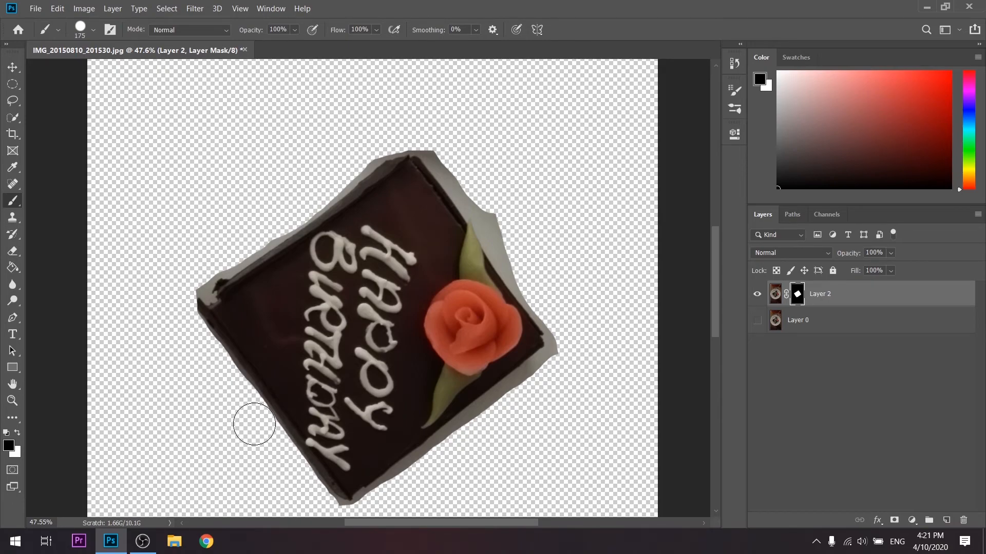
mouse_move(350, 493)
left_mouse_down()
mouse_move(368, 512)
mouse_move(406, 493)
mouse_move(570, 358)
left_mouse_up()
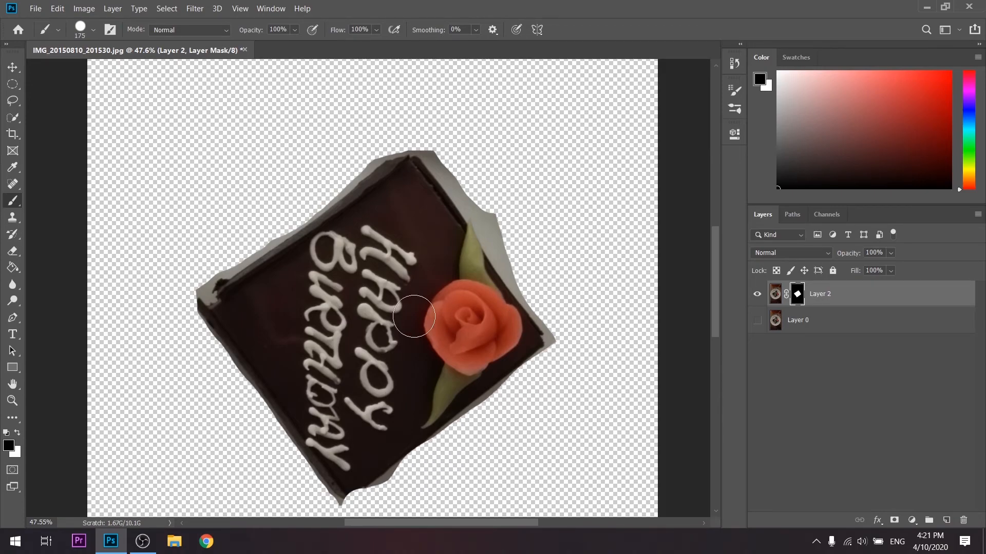
scroll(399, 318, "down", 2)
scroll(395, 324, "down", 2)
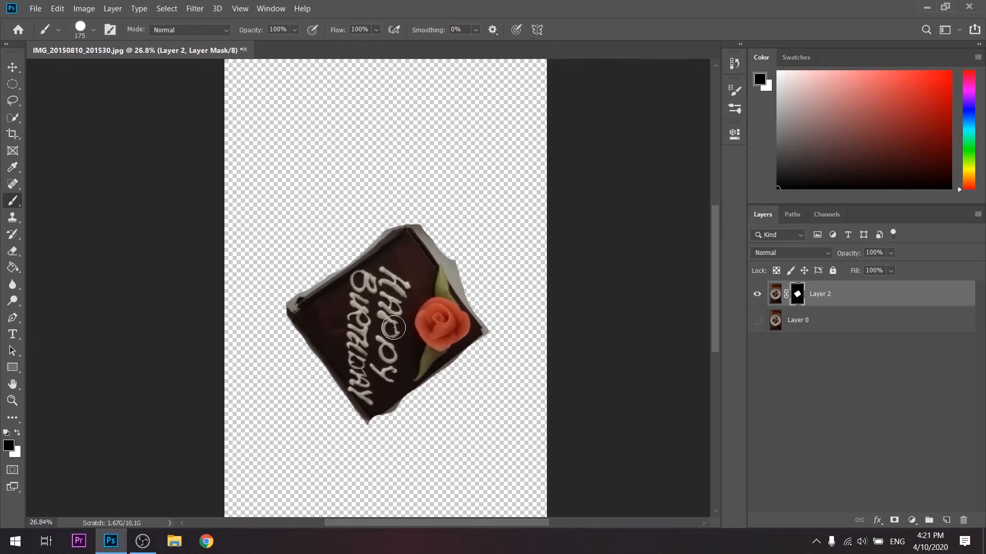
scroll(393, 327, "up", 1)
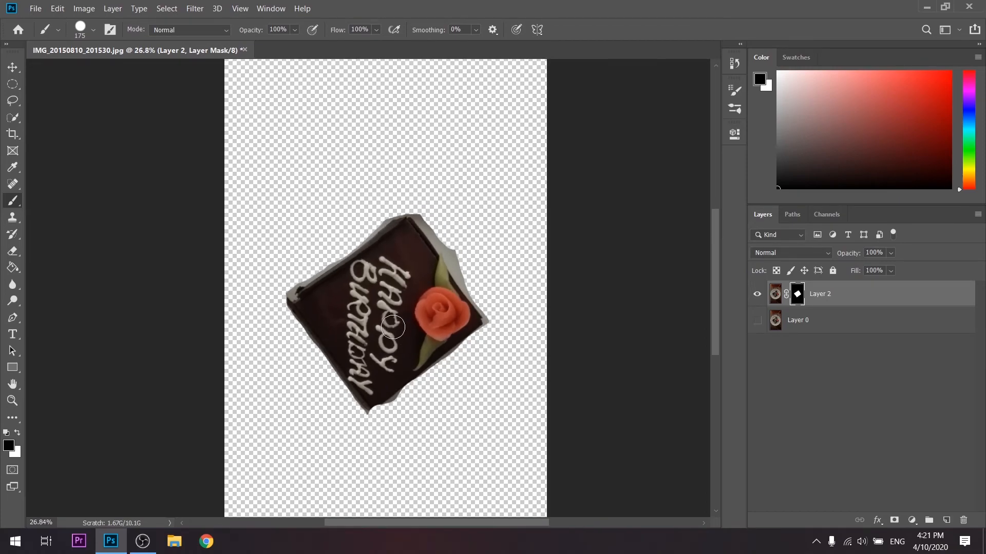
scroll(389, 367, "up", 2)
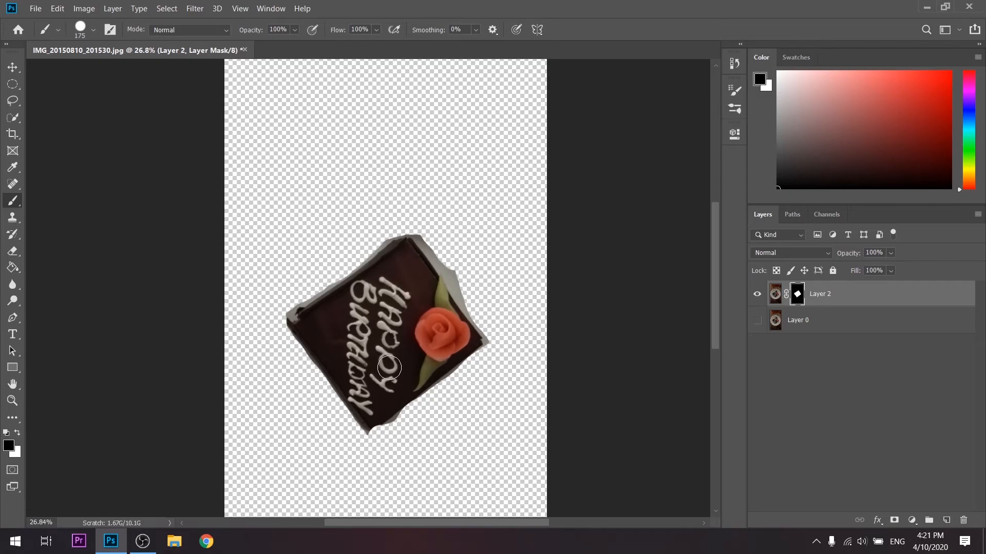